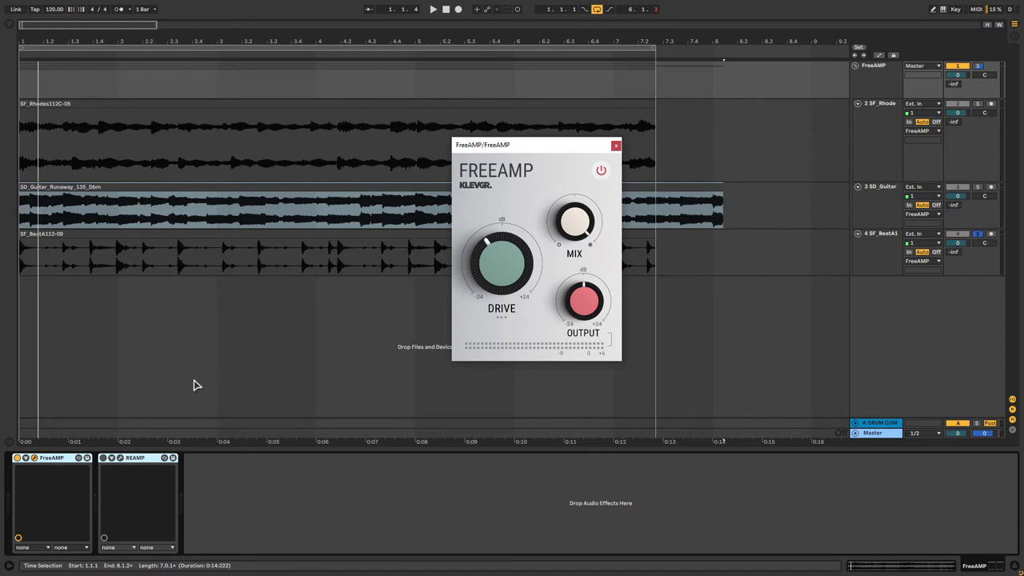
Open the ReAmp plugin window, move it nearer the centre, and select the SF_Rhodes clip
left_click(120, 458)
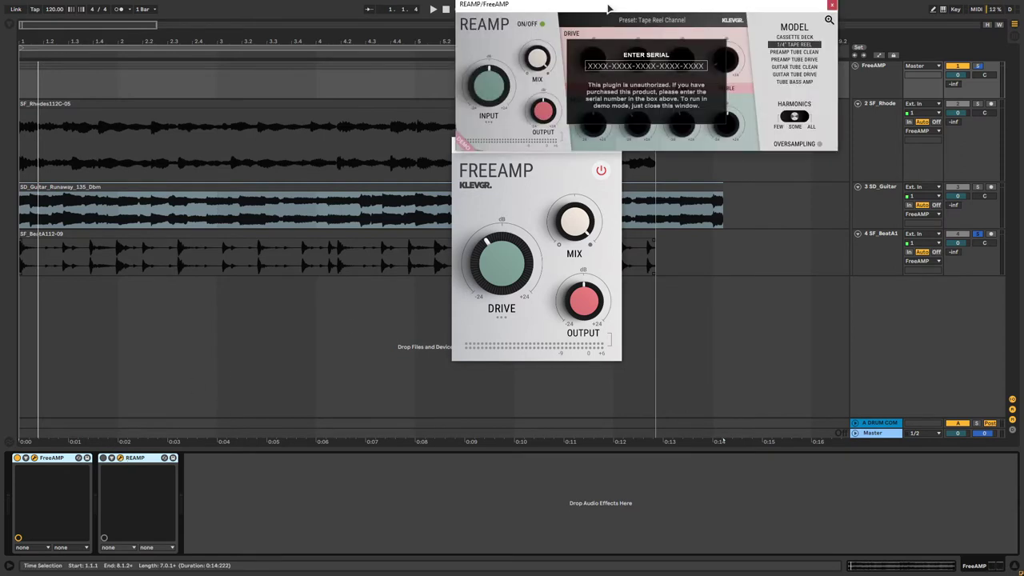
left_click_drag(610, 6, 398, 126)
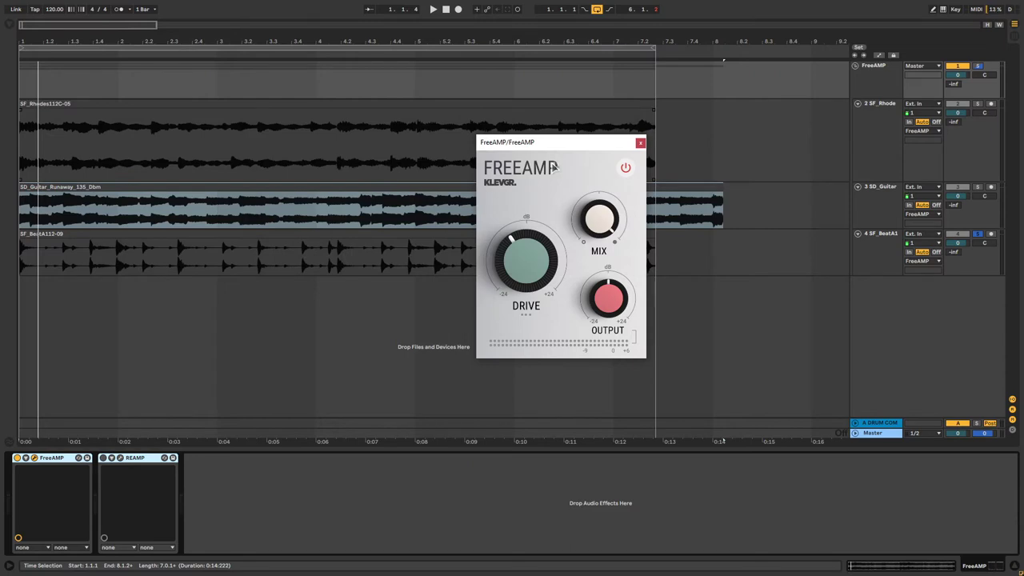
left_click(424, 161)
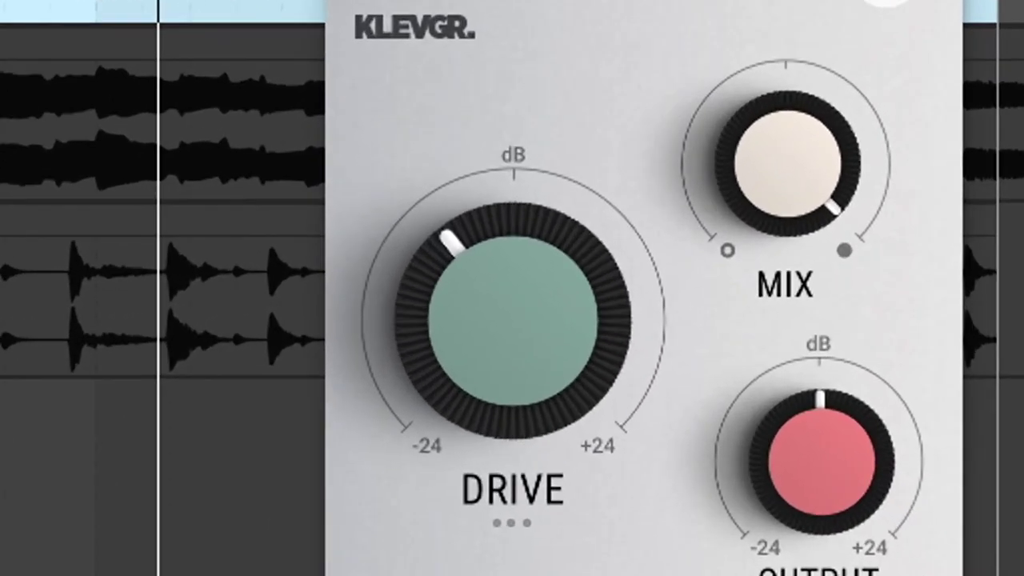
Sweep FreeAMP's drive up to about 3 dB on the Rhodes, then settle it near 0.5 dB
left_click_drag(521, 377, 505, 214)
left_click_drag(533, 251, 527, 282)
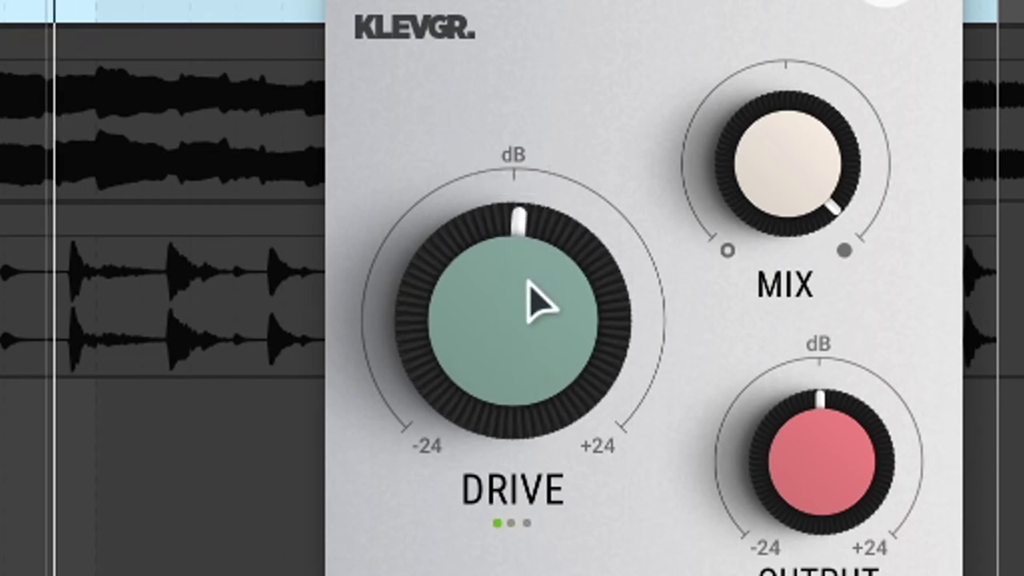
left_click(537, 302)
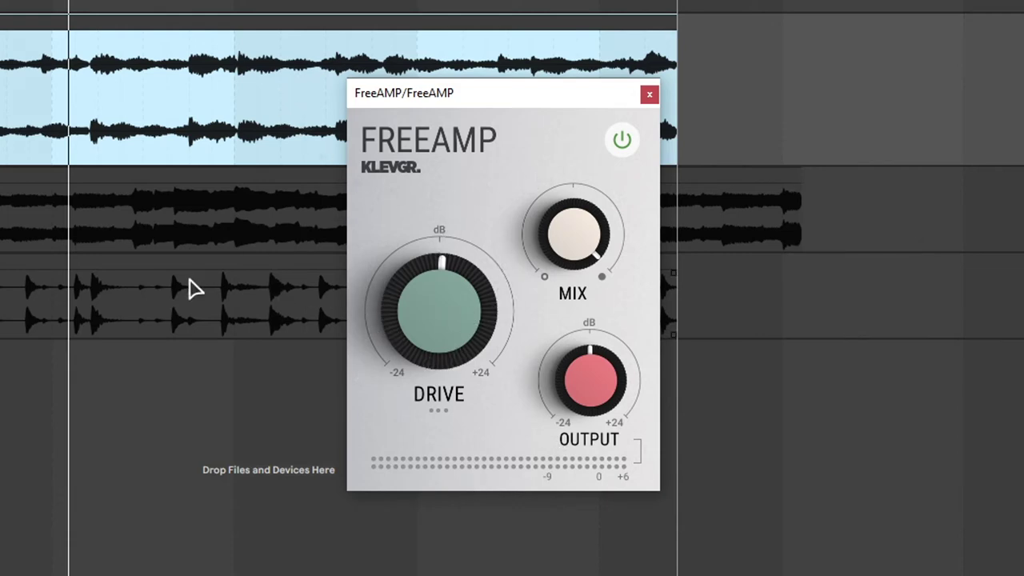
A/B the guitar with FreeAMP bypassed and re-enabled, then stop playback and select the drum track
left_click(263, 201)
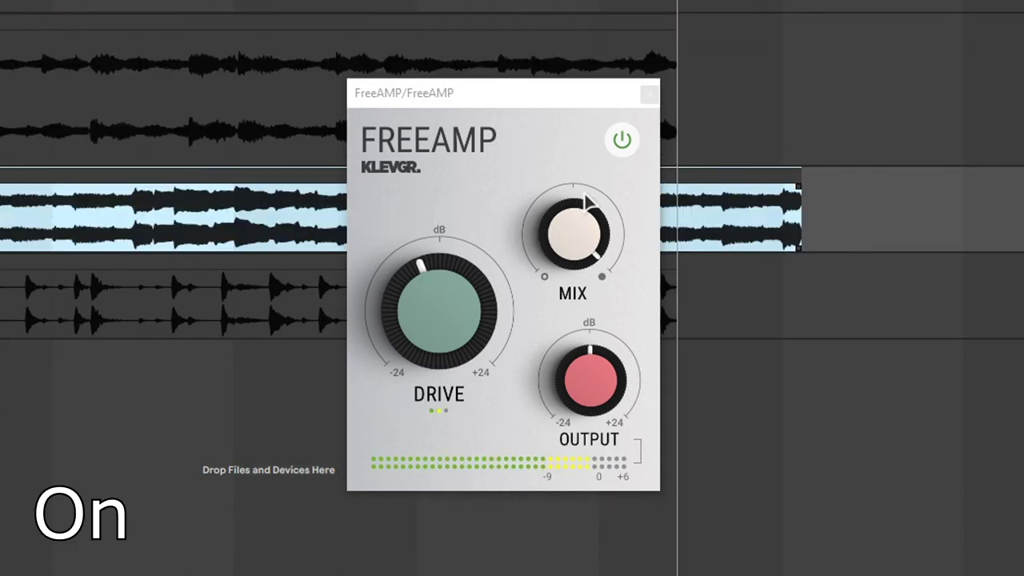
left_click(628, 136)
left_click(622, 139)
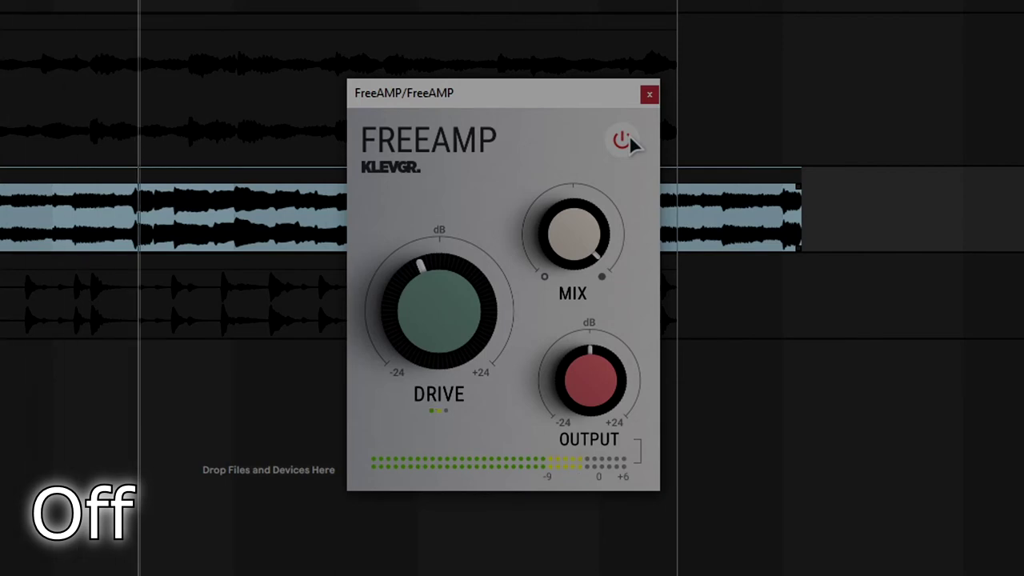
left_click(628, 136)
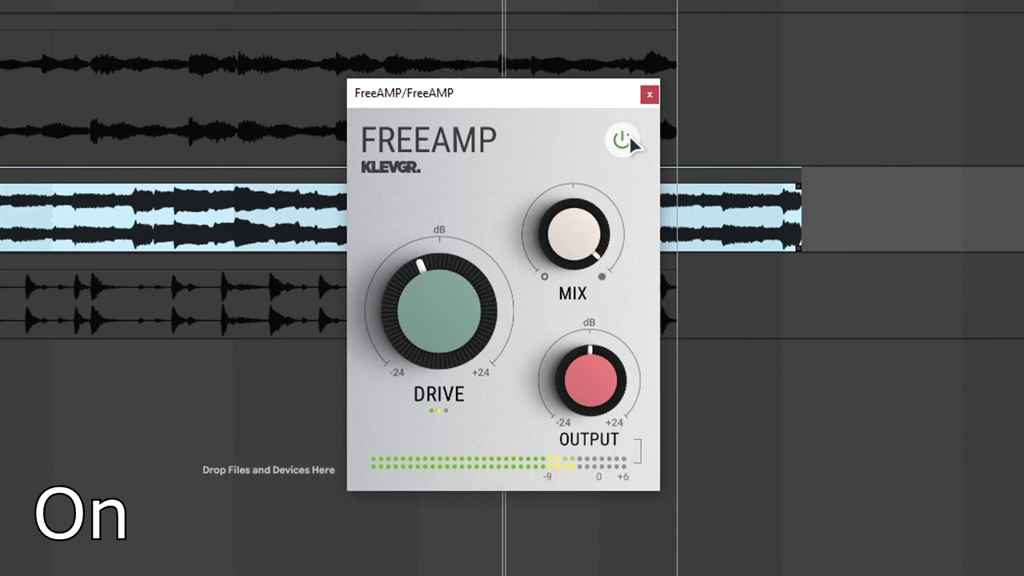
key("space")
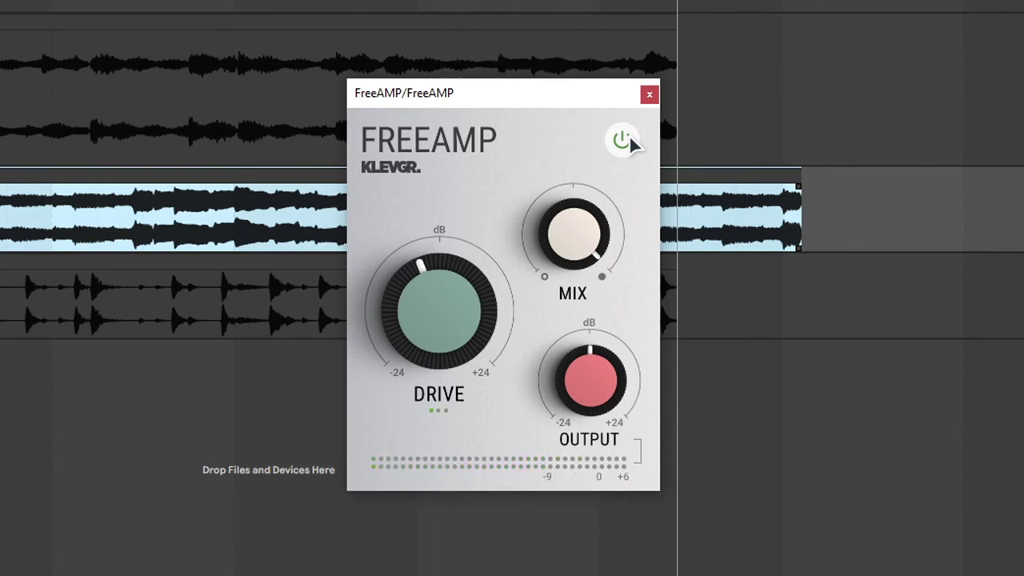
left_click(67, 269)
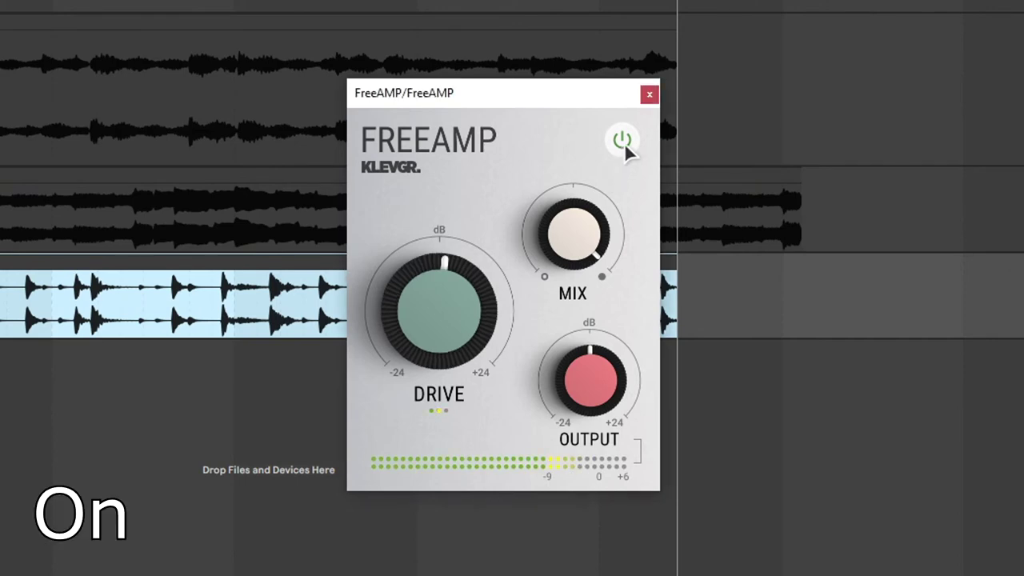
Toggle FreeAMP off, on and off again on the drums, leaving it bypassed
left_click(622, 141)
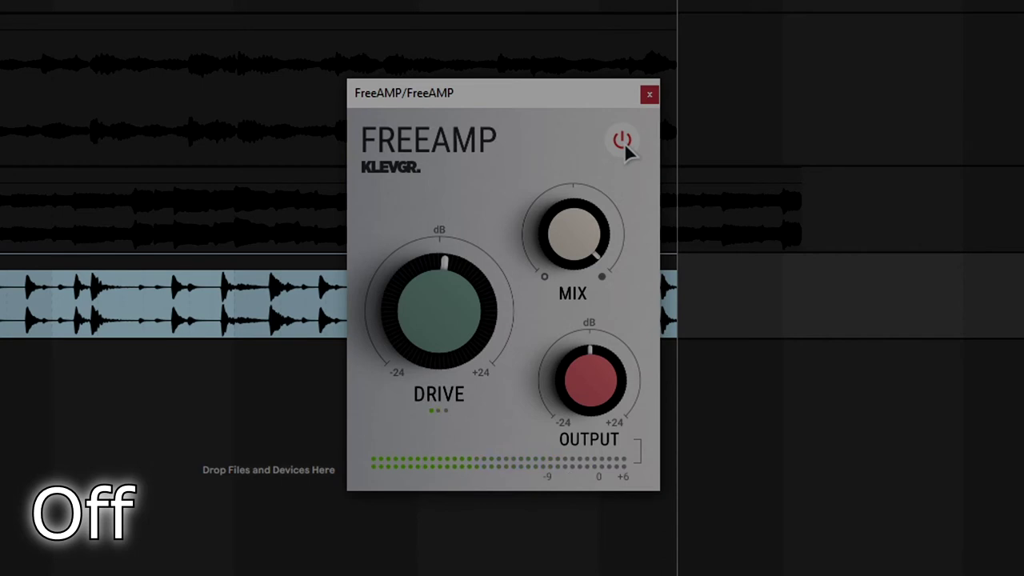
left_click(623, 141)
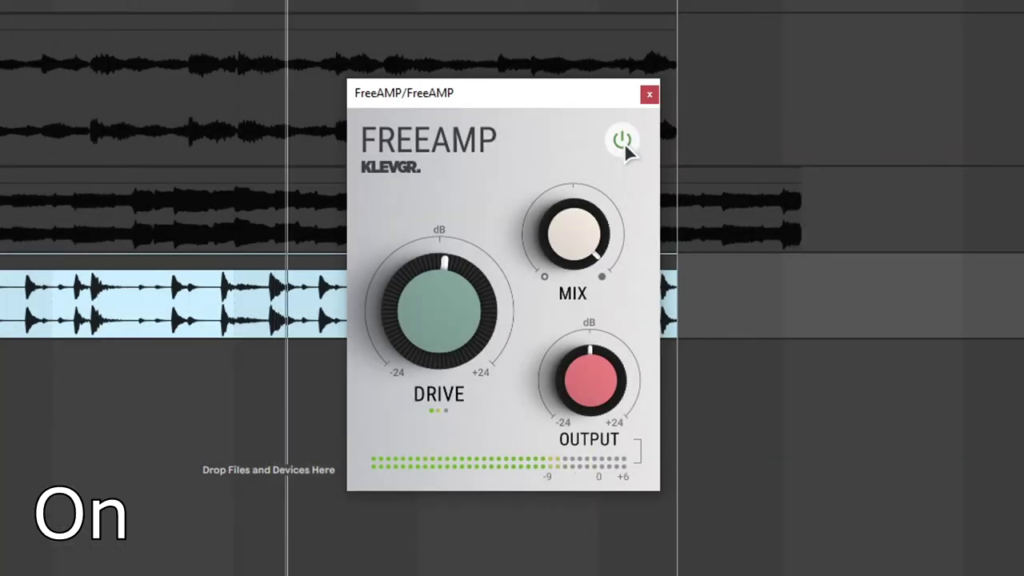
left_click(622, 141)
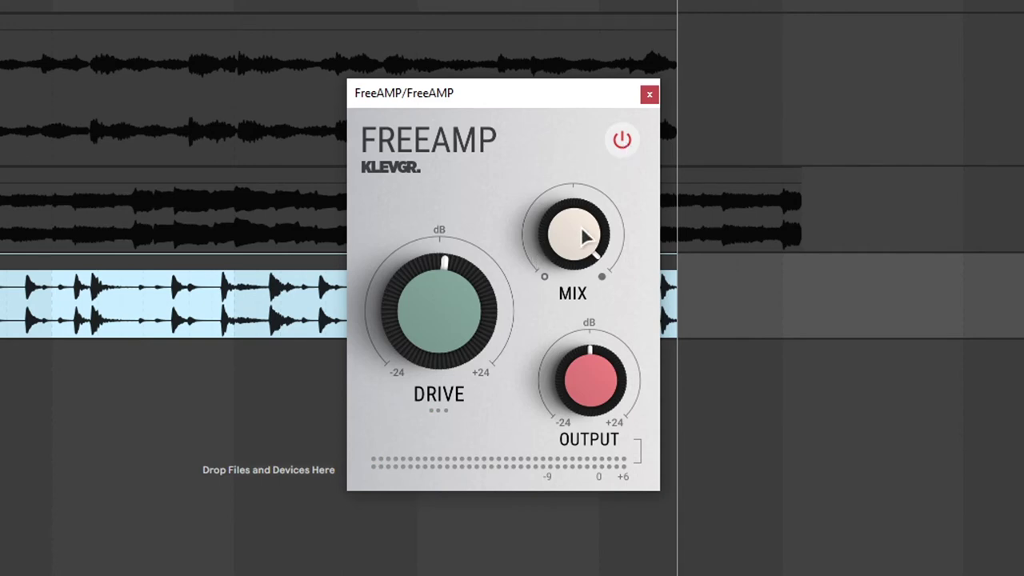
Set FreeAMP's mix to 40%, reset it to fully wet, and lower output to about -4 dB
left_click_drag(583, 232, 606, 345)
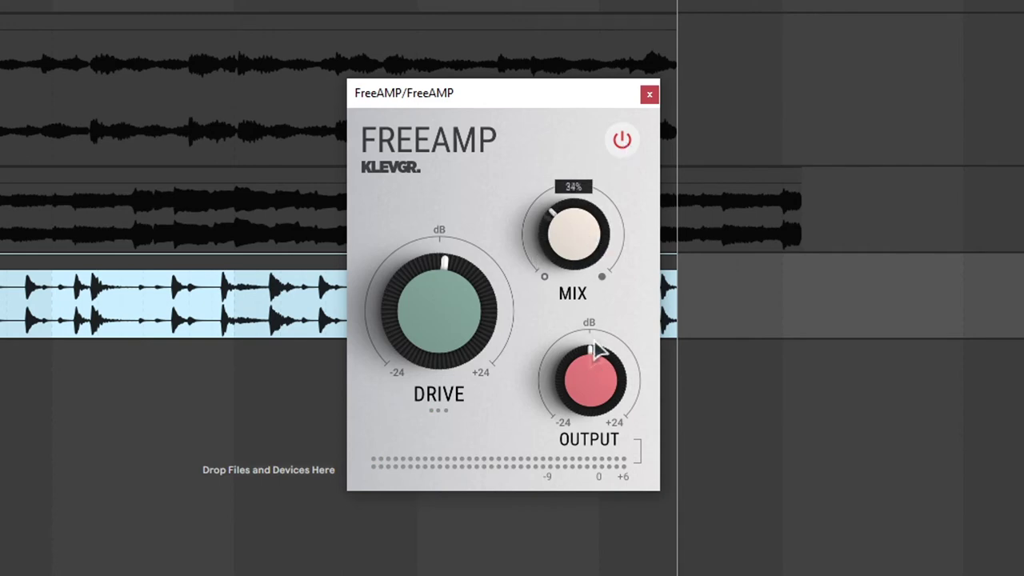
double_click(572, 264)
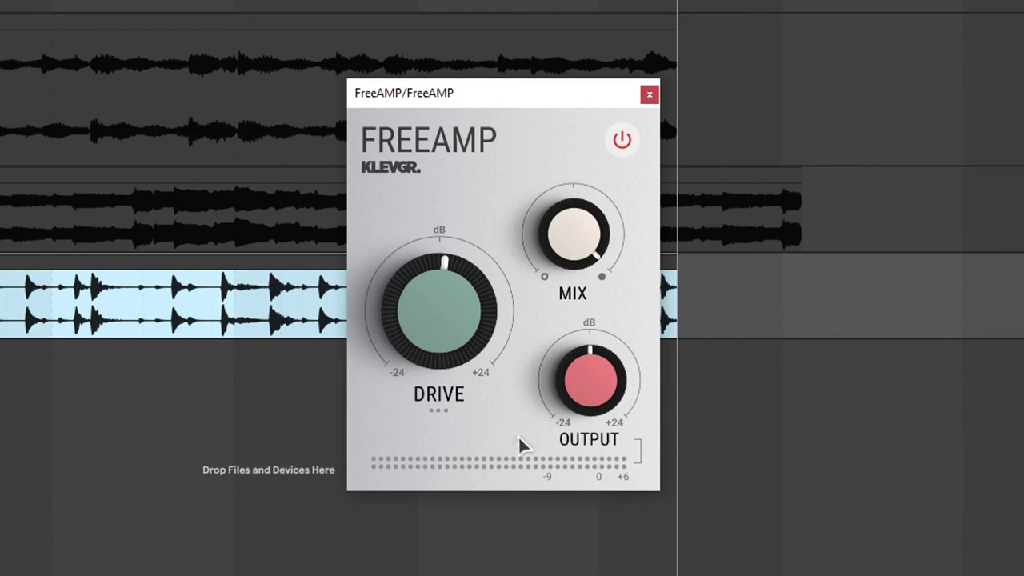
mouse_move(623, 383)
left_mouse_down()
mouse_move(577, 417)
mouse_move(601, 410)
mouse_move(624, 376)
left_mouse_up()
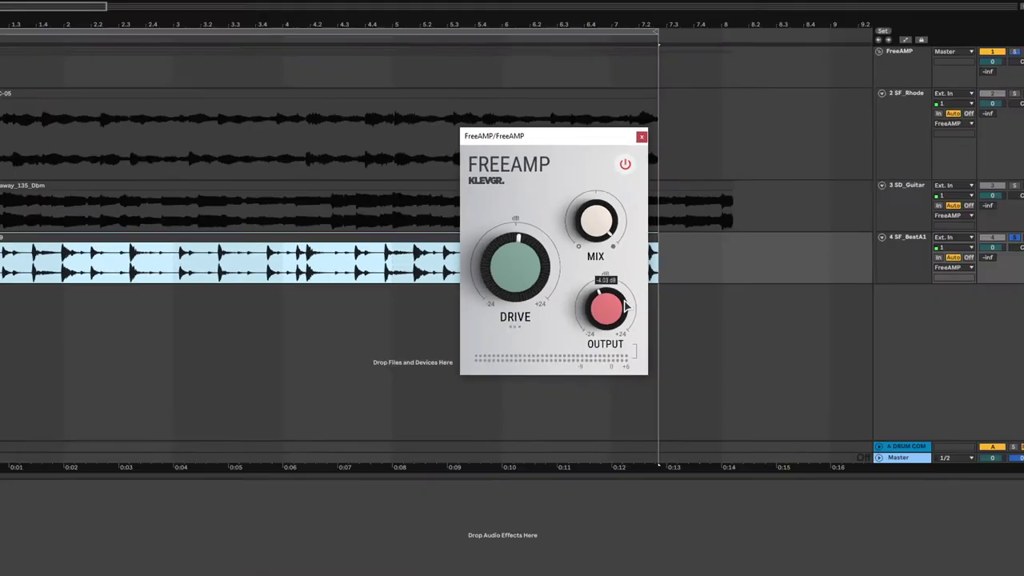
On the FreeAMP return track, deactivate FreeAMP, activate ReAmp and open it in demo mode
left_click(640, 137)
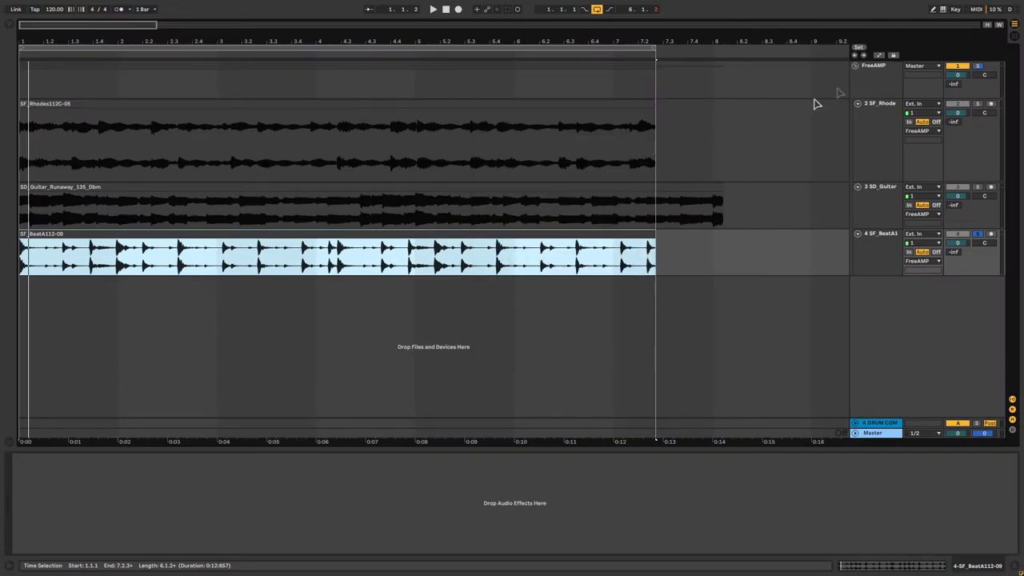
left_click(886, 59)
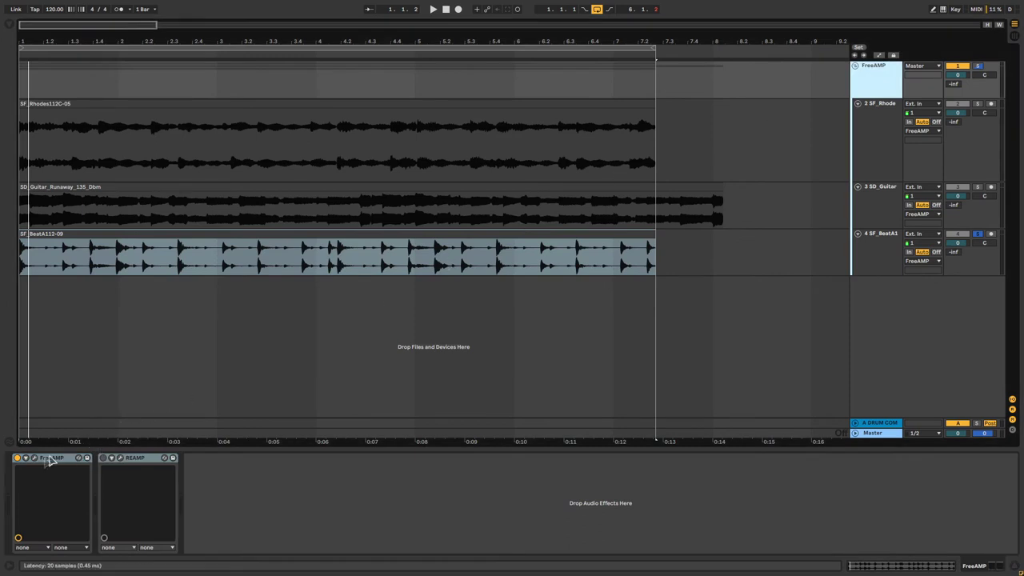
left_click(17, 458)
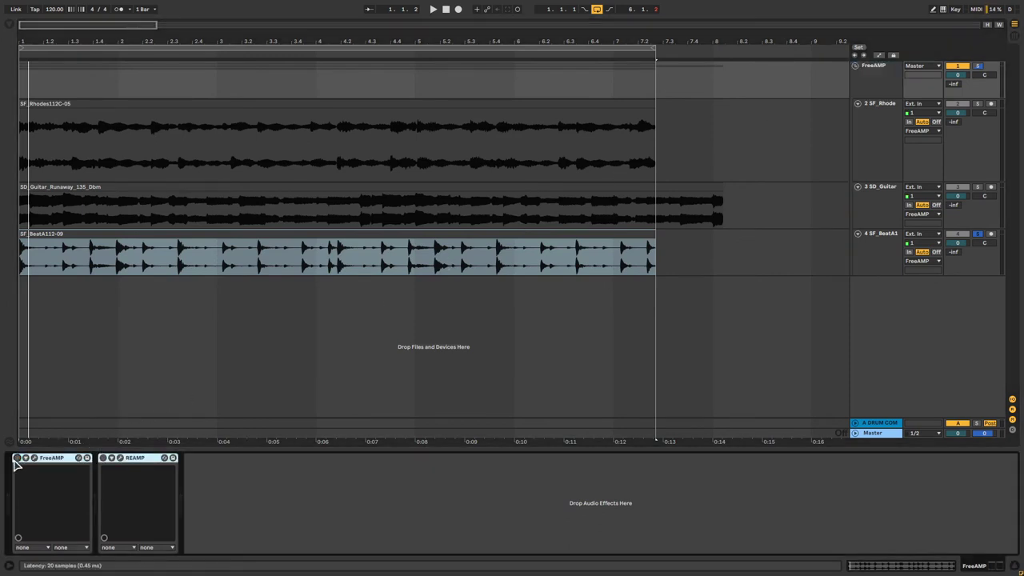
left_click(102, 458)
left_click(120, 458)
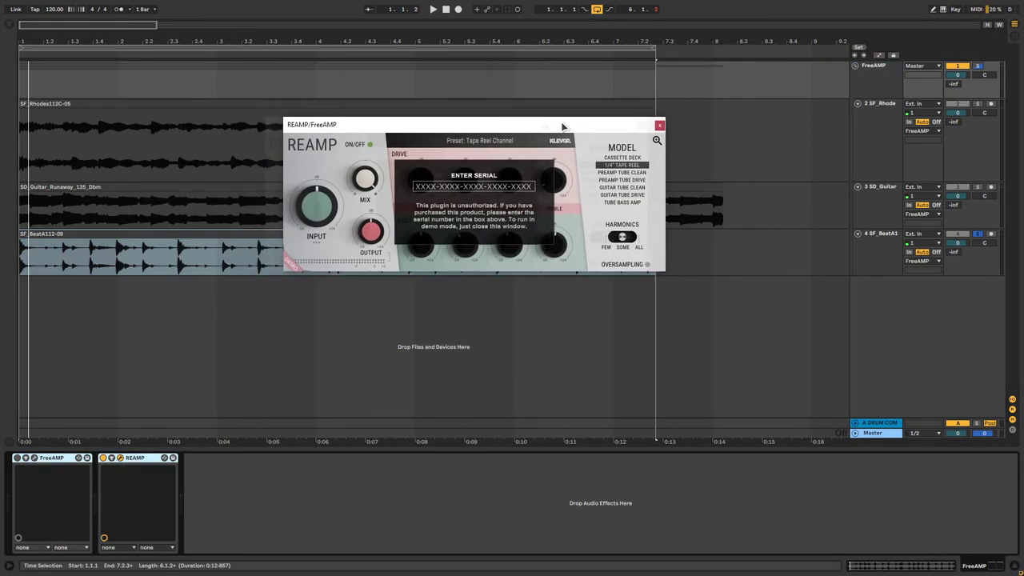
left_click(568, 160)
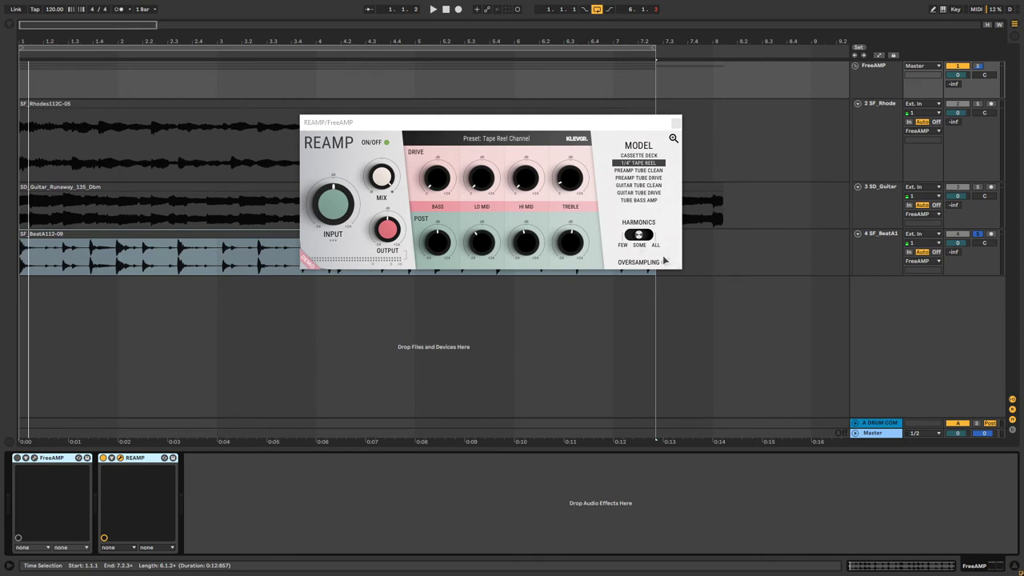
Select a short stretch of the SF_Rhodes clip and enlarge the ReAmp window, repositioning it
left_click_drag(484, 112, 502, 132)
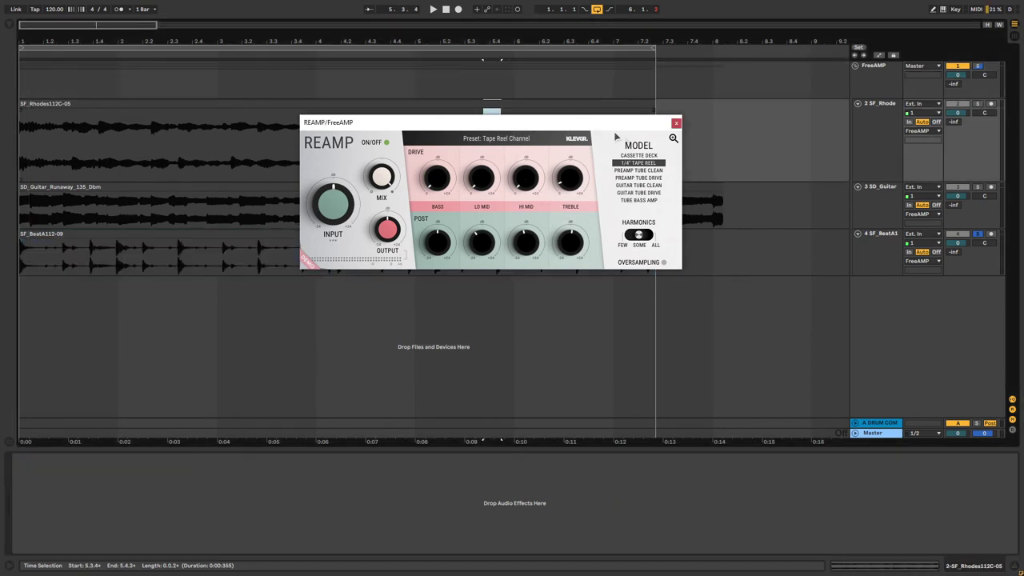
left_click(673, 139)
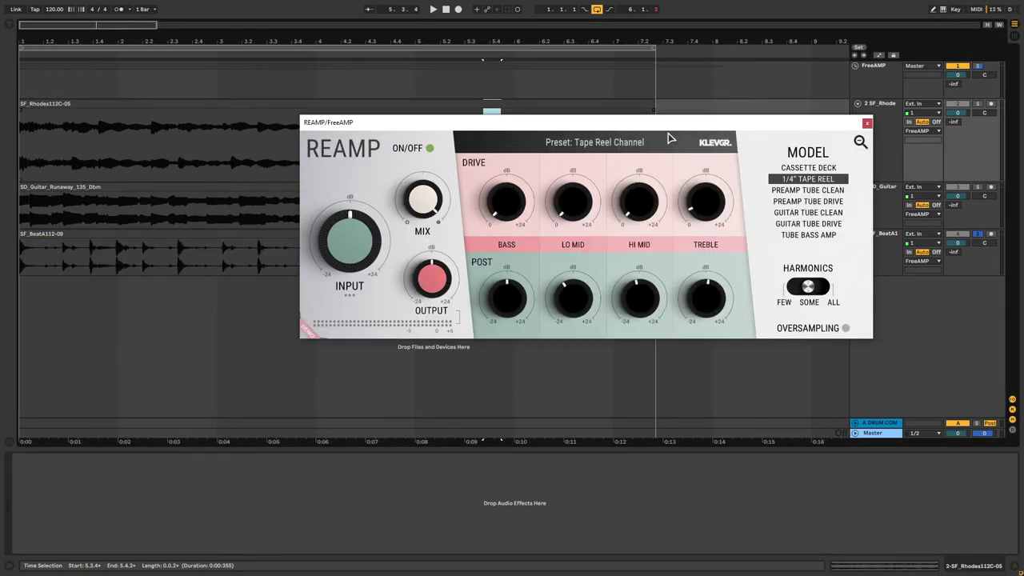
left_click_drag(651, 126, 564, 141)
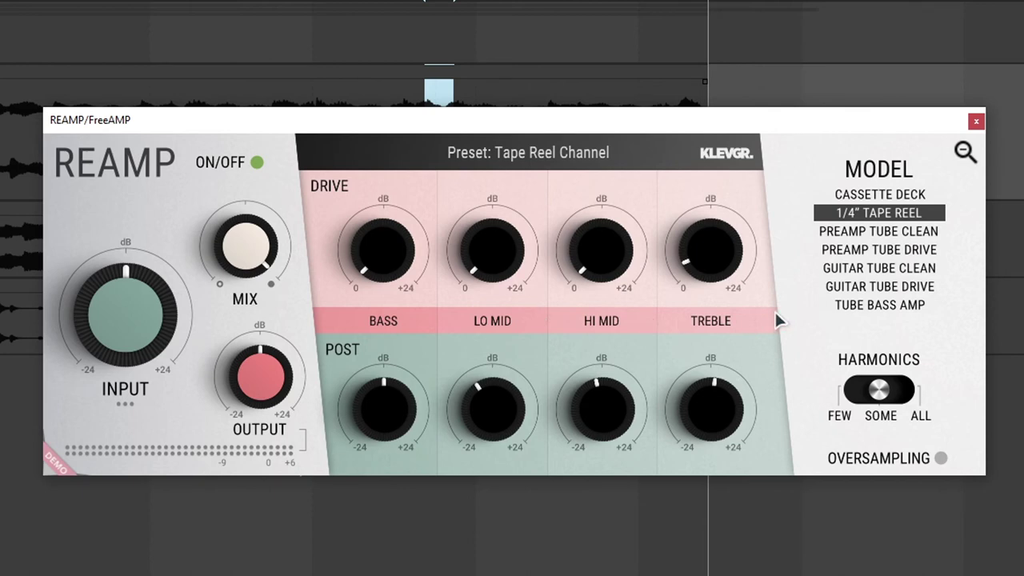
Boost ReAmp's bass drive to about 2.98 dB, then reset it to 0 dB
mouse_move(376, 287)
left_mouse_down()
mouse_move(392, 153)
mouse_move(368, 175)
mouse_move(357, 282)
left_mouse_up()
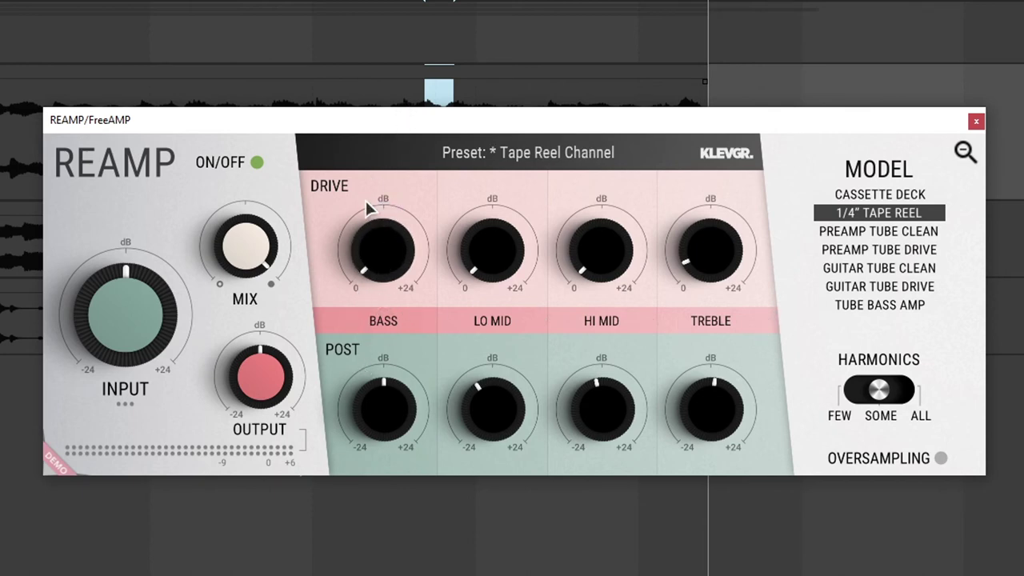
double_click(362, 272)
Switch ReAmp's harmonics to Few, then All, and back to Some
left_click(851, 393)
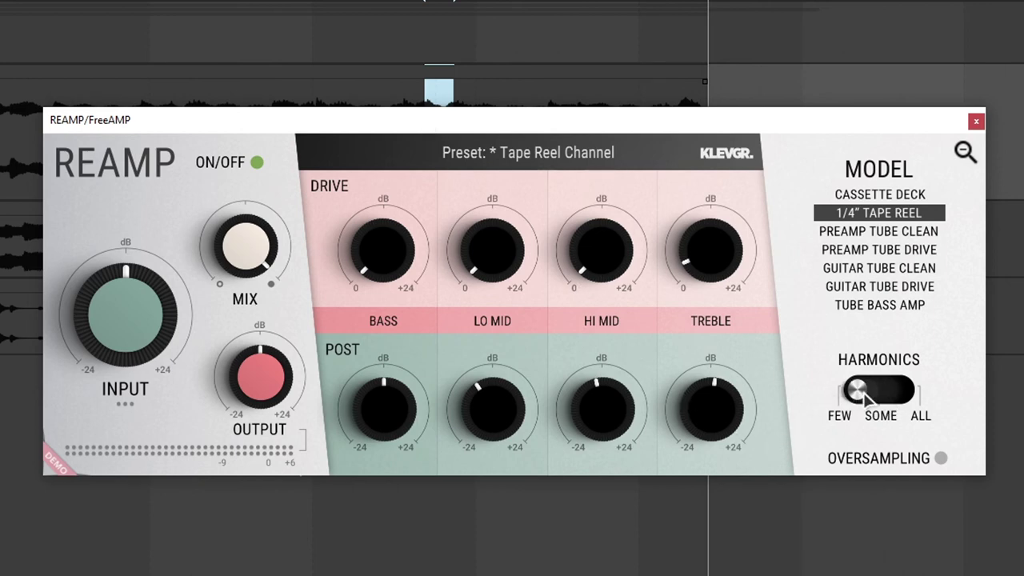
left_click(902, 392)
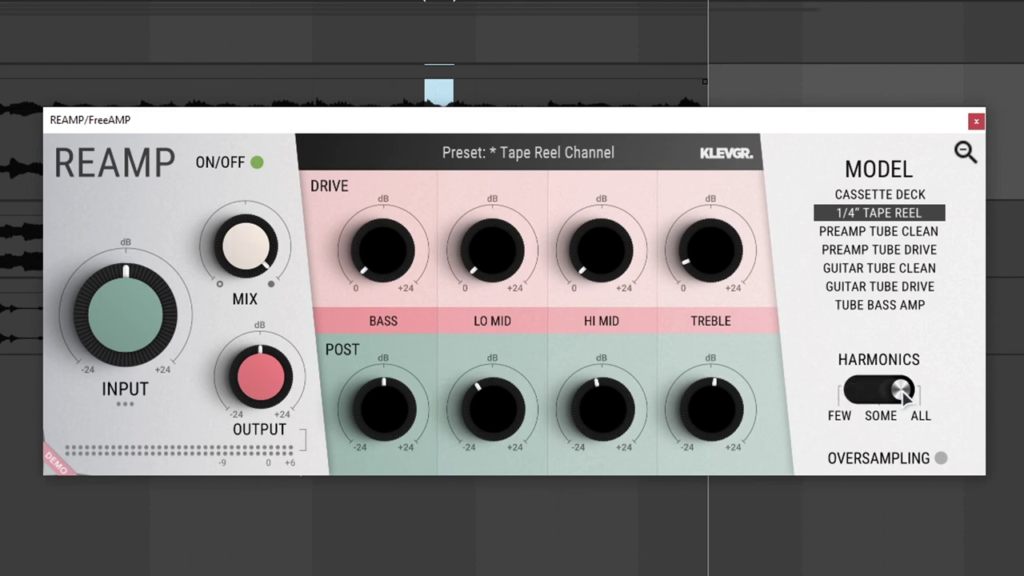
left_click(880, 408)
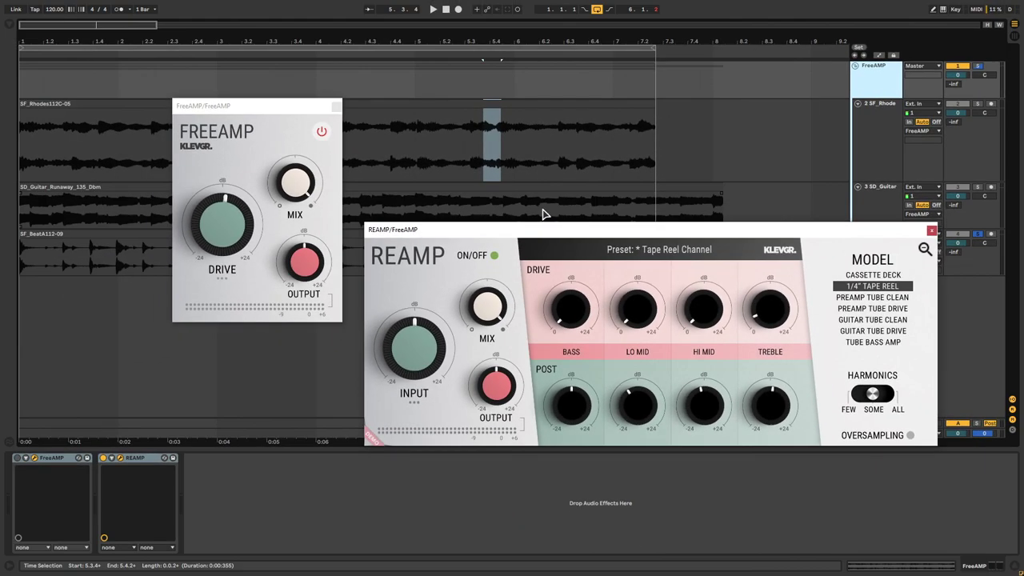
Bring FreeAMP to the front, close the ReAmp window, and move FreeAMP to the centre
left_click(286, 129)
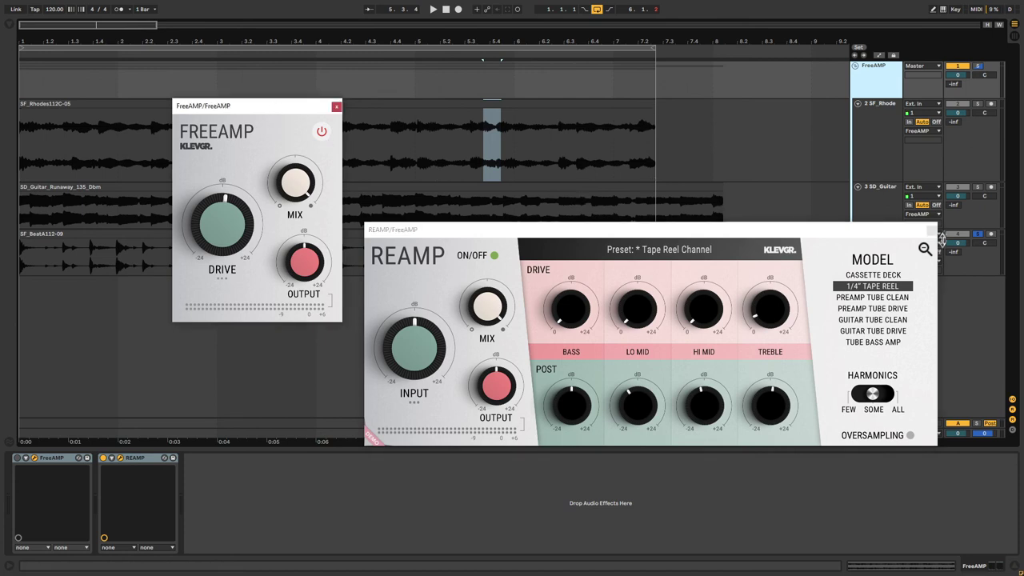
left_click(931, 231)
left_click_drag(260, 112, 496, 153)
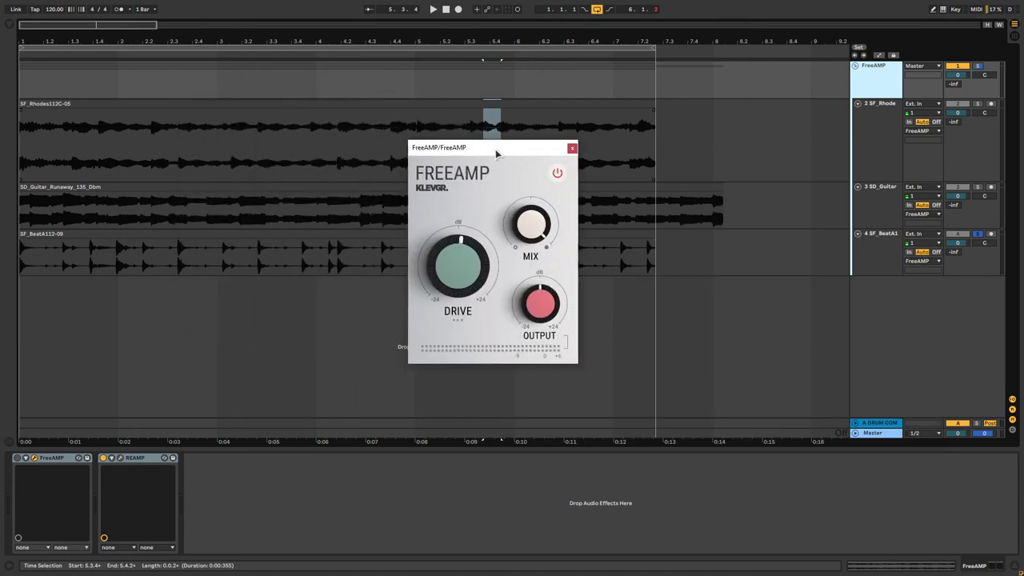